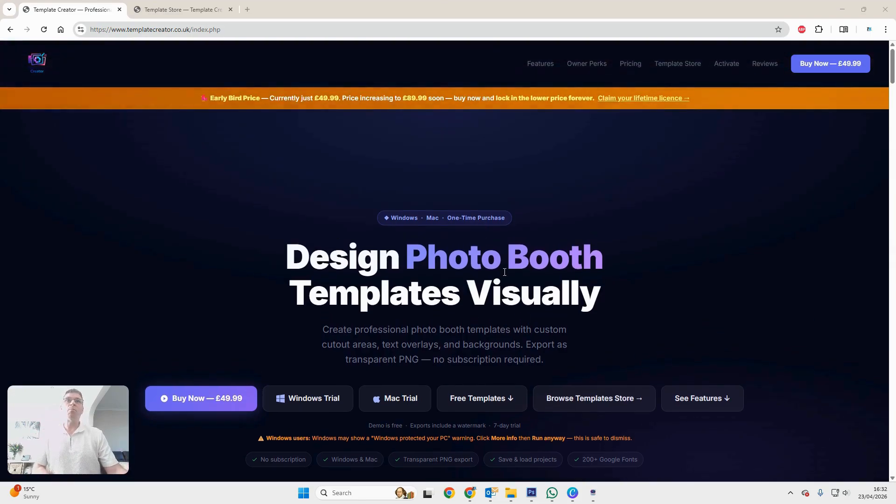
# - Look over the Template Creator home page, the Template Store listings and the free template downloads section
pyautogui.scroll(-1, 444, 355)
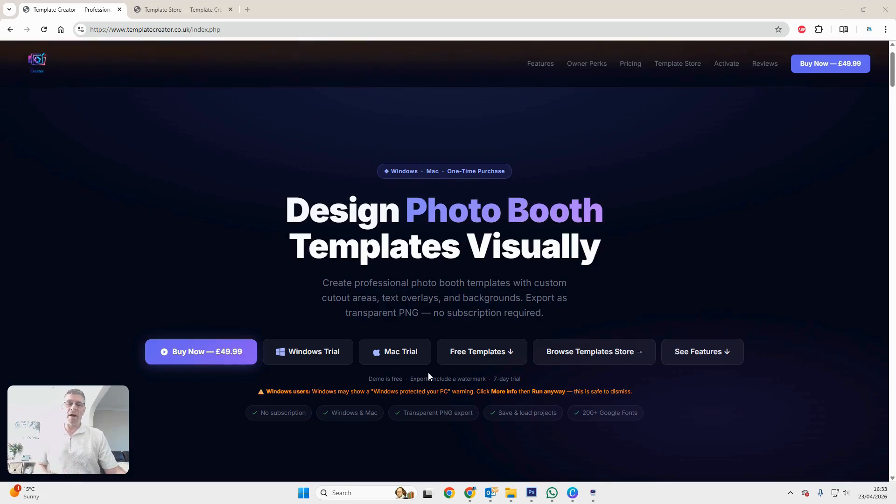
pyautogui.click(182, 10)
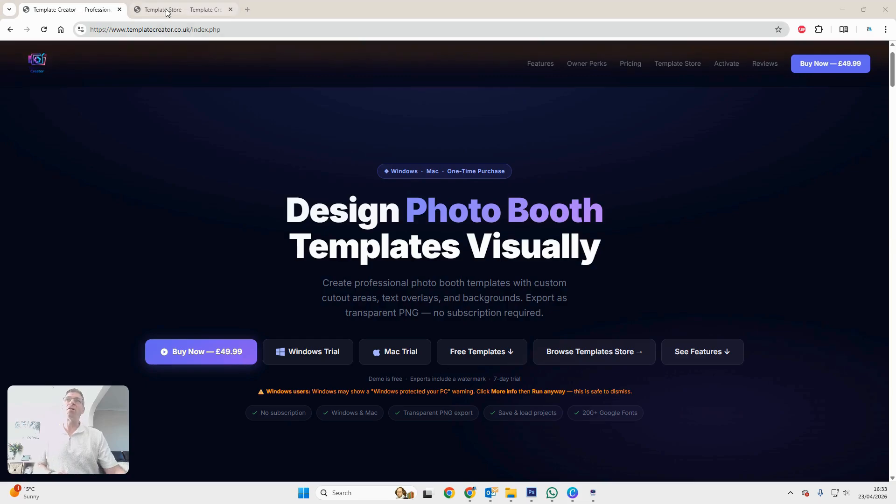
pyautogui.scroll(-11, 508, 341)
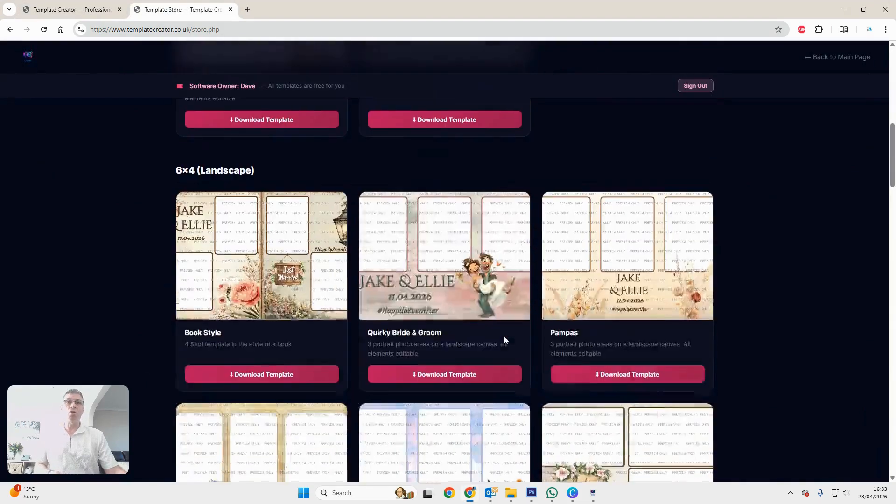
pyautogui.scroll(10, 503, 336)
pyautogui.scroll(1, 504, 340)
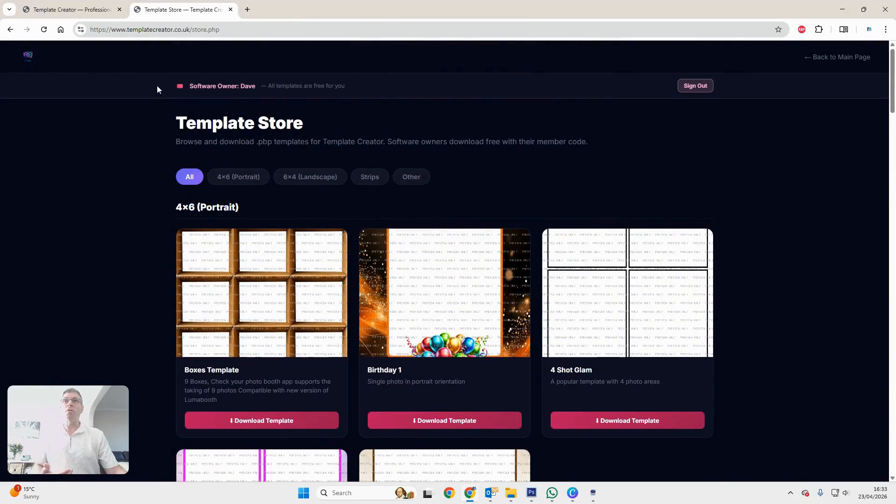
pyautogui.click(85, 9)
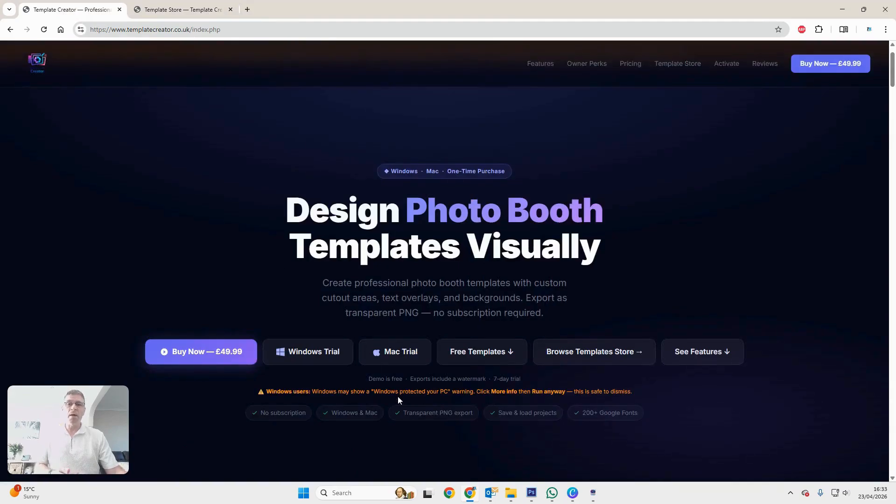
pyautogui.scroll(-14, 450, 418)
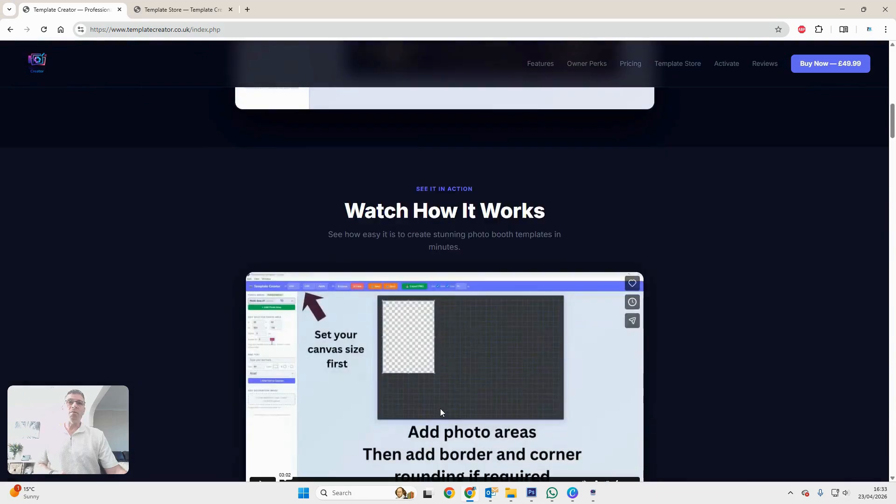
pyautogui.scroll(-12, 441, 409)
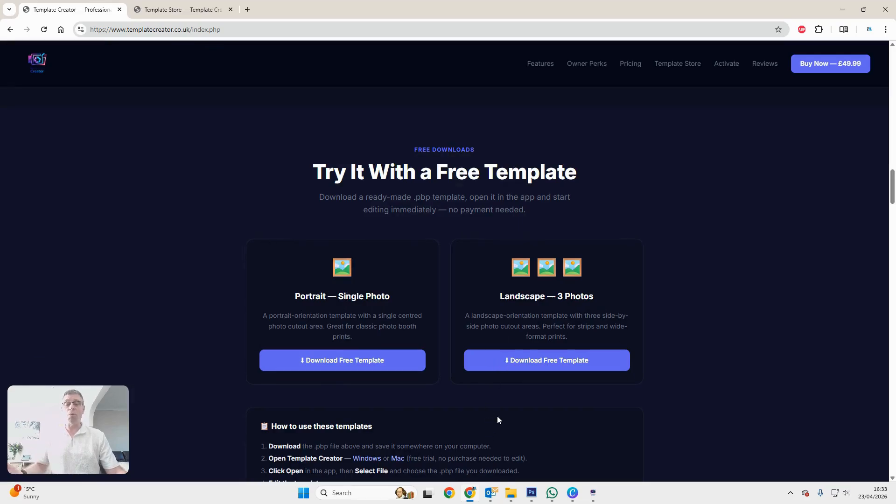
# - Switch to Photo Booth Template Creator and shrink the photo area to about 532 × 814 near the canvas's upper-left corner
pyautogui.click(593, 493)
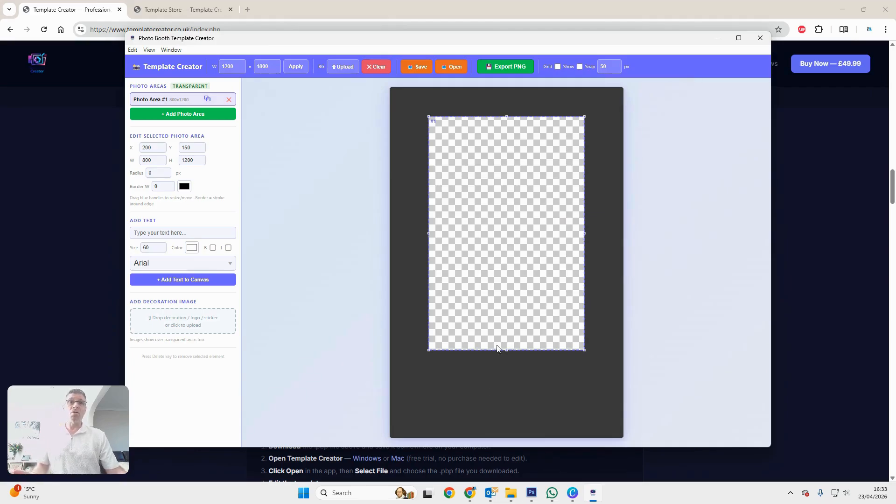
pyautogui.moveTo(502, 305)
pyautogui.mouseDown()
pyautogui.moveTo(507, 349)
pyautogui.moveTo(519, 331)
pyautogui.moveTo(484, 355)
pyautogui.moveTo(511, 325)
pyautogui.moveTo(496, 308)
pyautogui.mouseUp()
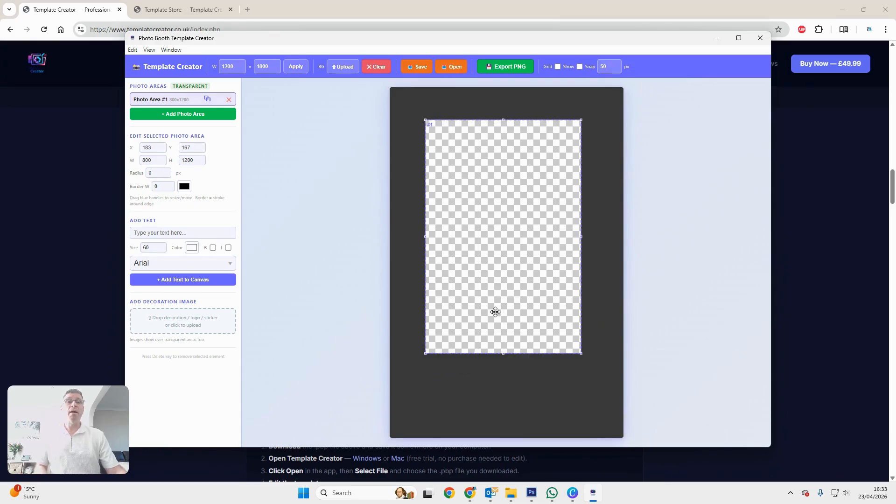
pyautogui.moveTo(581, 354); pyautogui.dragTo(486, 248)
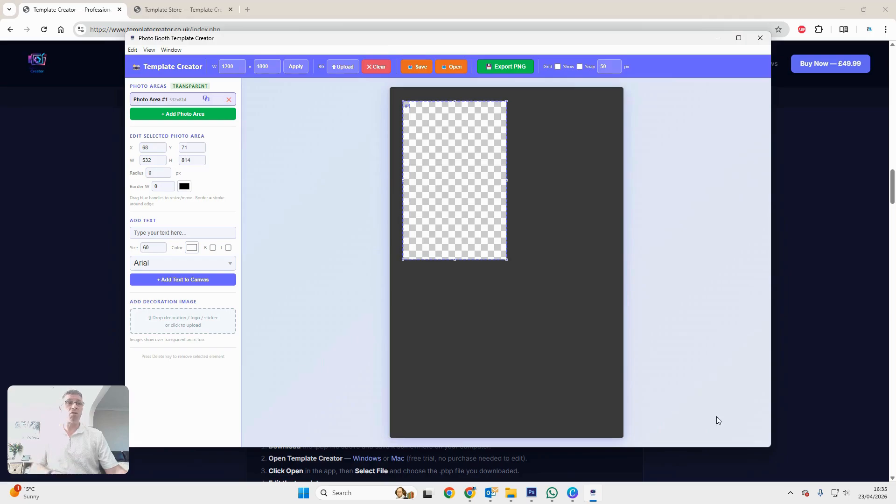
# - Set image08.jpg from the weddings folder of the backgrounds collection as the template's background
pyautogui.click(794, 432)
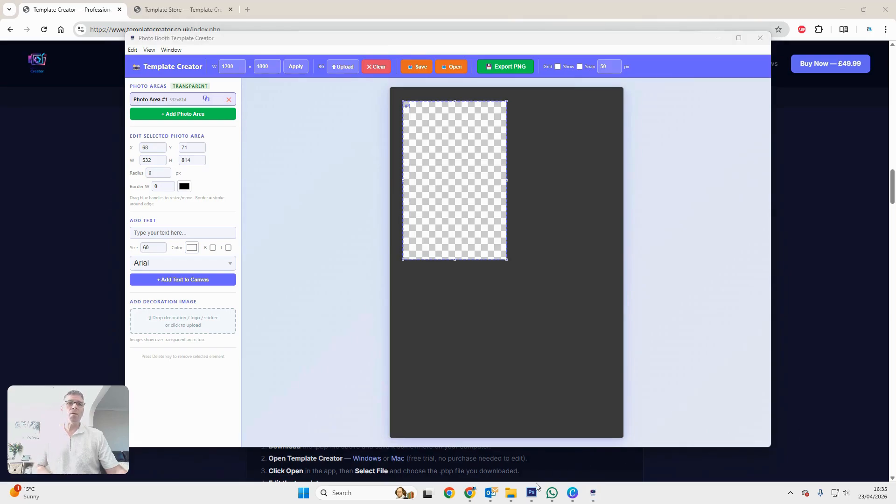
pyautogui.moveTo(511, 494)
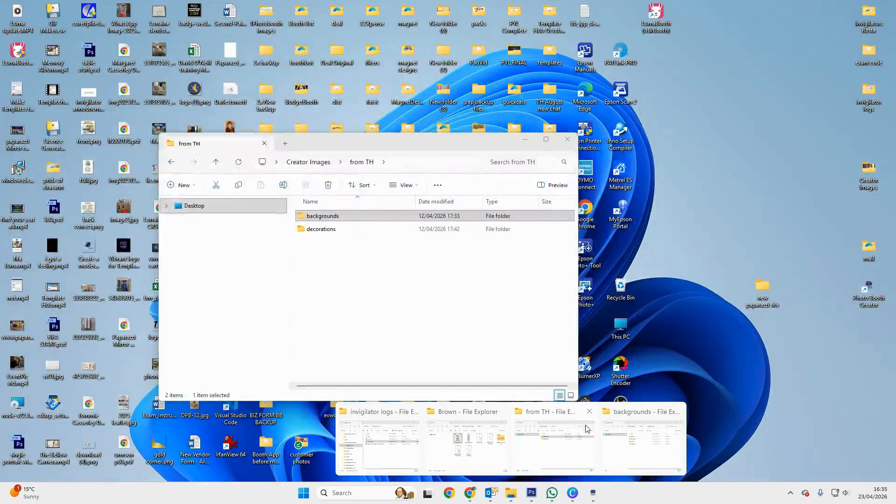
pyautogui.click(609, 425)
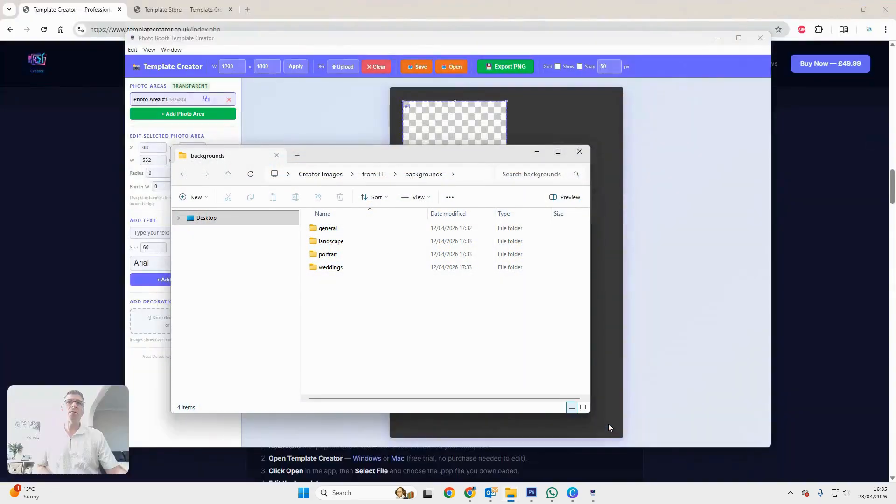
pyautogui.click(337, 266)
pyautogui.doubleClick(341, 268)
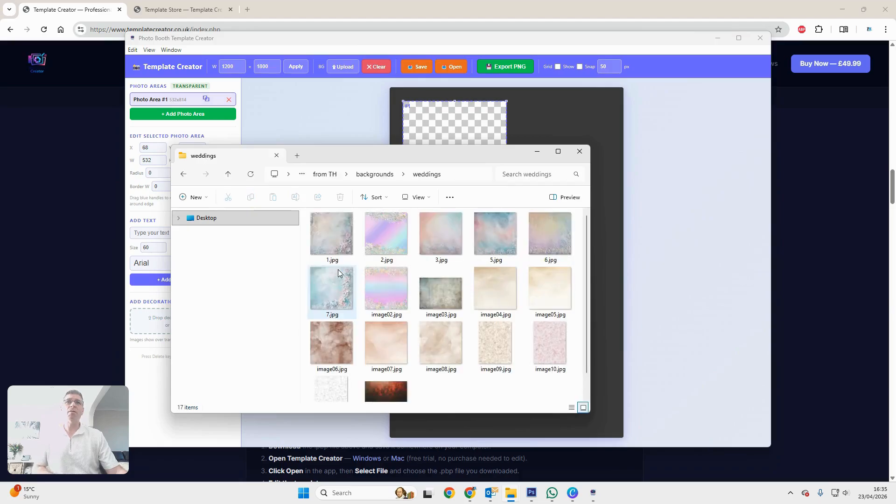
pyautogui.moveTo(432, 354); pyautogui.dragTo(609, 388)
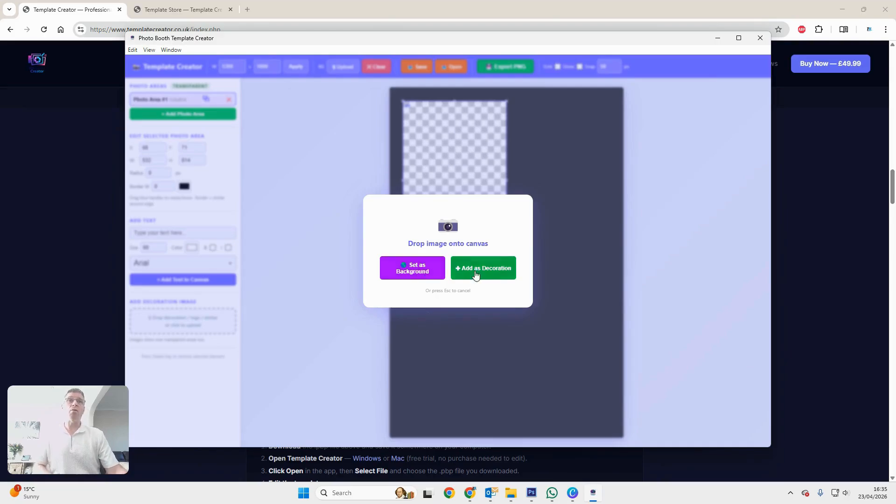
pyautogui.click(430, 271)
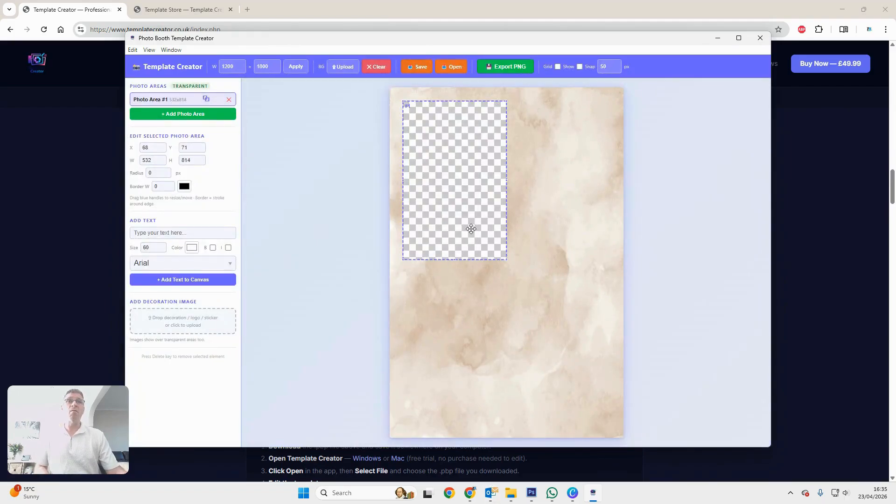
# - Show the grid with snapping enabled and move Photo Area #1 to X 50, Y 50
pyautogui.moveTo(472, 227)
pyautogui.mouseDown()
pyautogui.moveTo(506, 304)
pyautogui.moveTo(525, 288)
pyautogui.moveTo(517, 304)
pyautogui.moveTo(474, 219)
pyautogui.mouseUp()
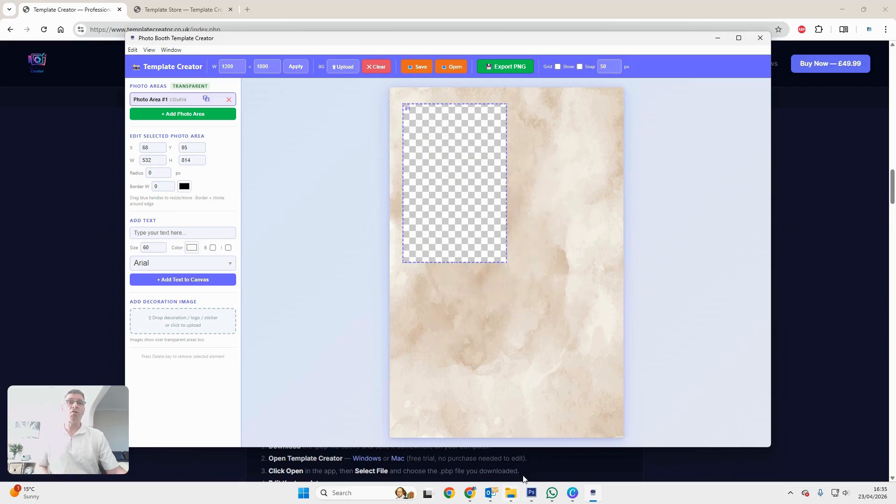
pyautogui.moveTo(470, 231)
pyautogui.mouseDown()
pyautogui.moveTo(464, 220)
pyautogui.moveTo(468, 229)
pyautogui.mouseUp()
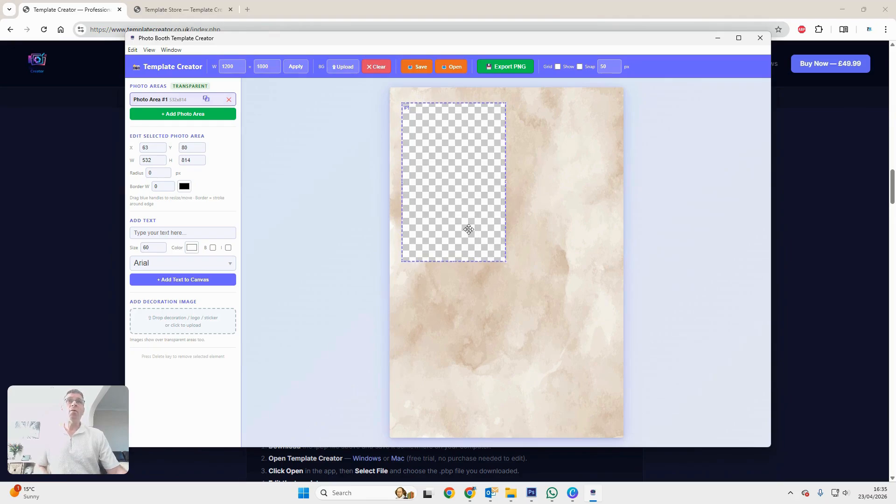
pyautogui.click(558, 66)
pyautogui.click(580, 67)
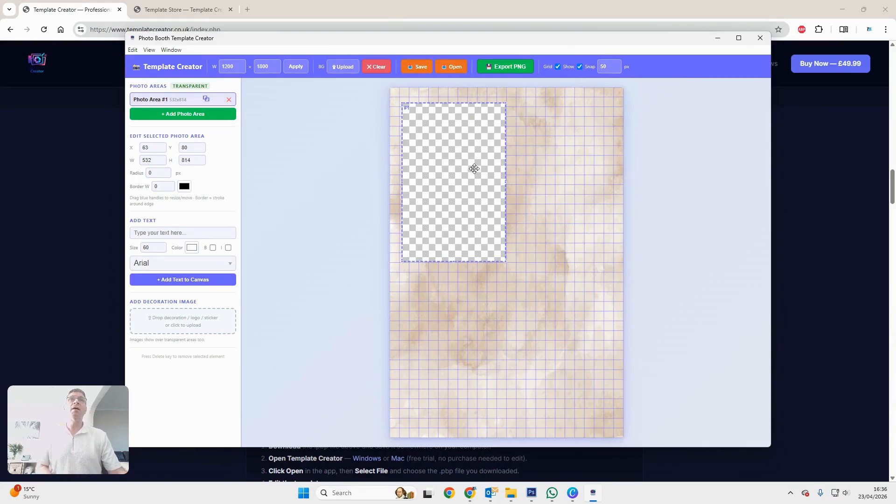
pyautogui.moveTo(480, 187); pyautogui.dragTo(476, 183)
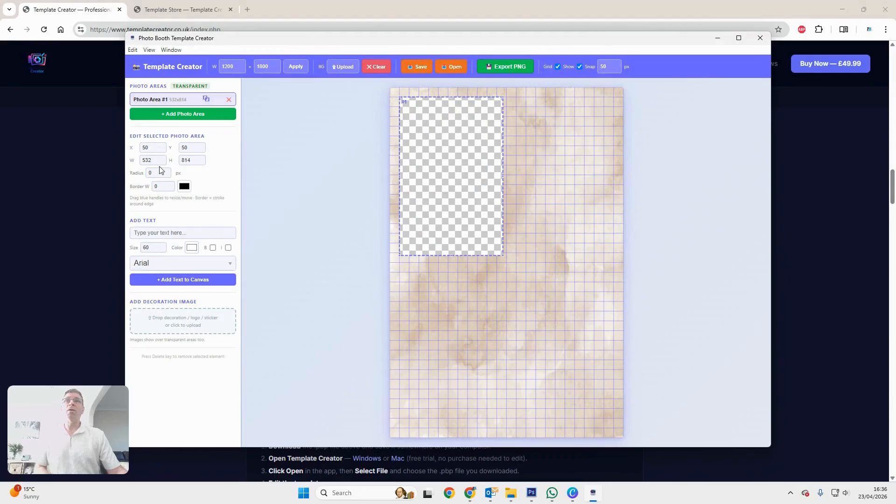
# - Give Photo Area #1 a border width of 11 and a corner radius of 24 px
pyautogui.click(169, 185)
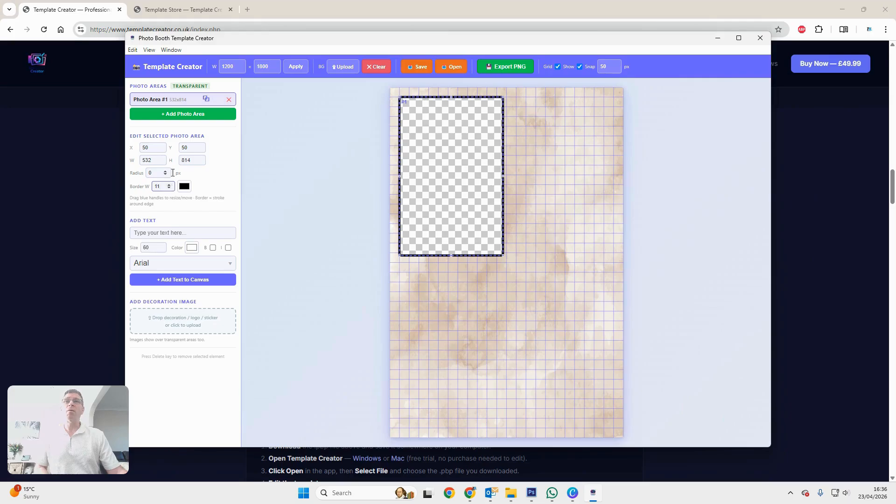
pyautogui.click(167, 171)
pyautogui.click(167, 171)
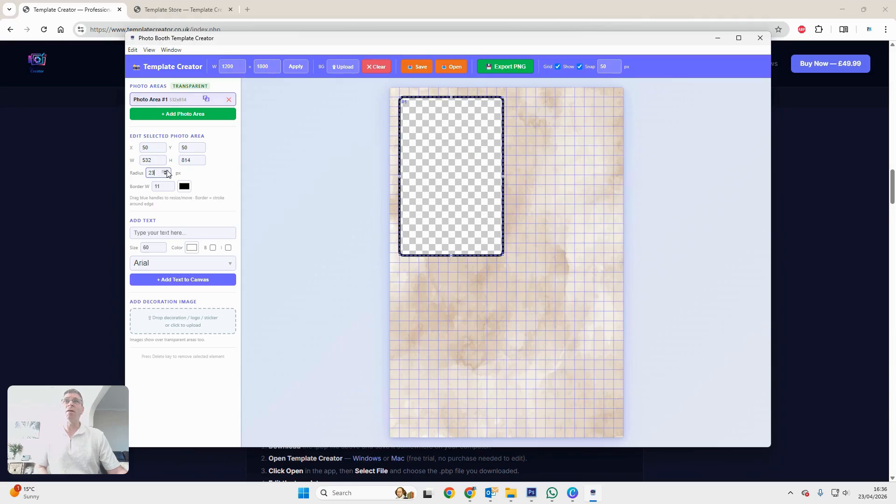
pyautogui.click(166, 171)
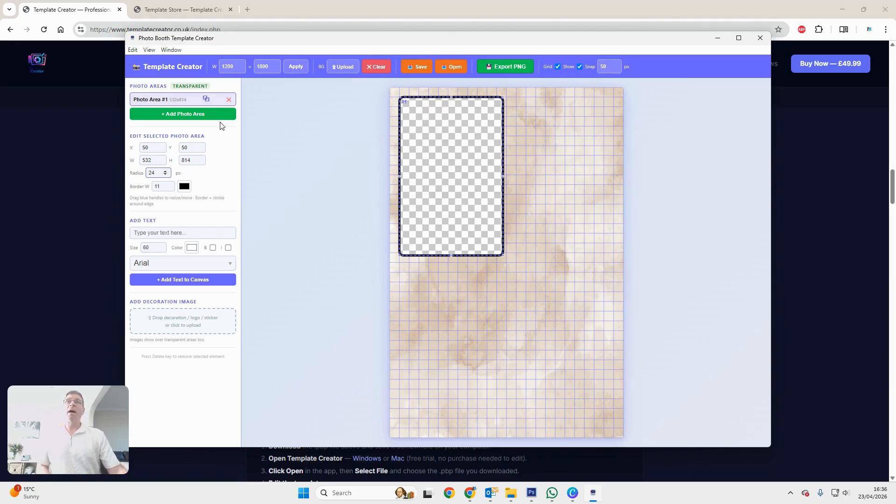
# - Duplicate the photo area twice, placing one copy at X 600, Y 50 and the other at X 50, Y 950
pyautogui.click(206, 99)
pyautogui.moveTo(425, 186); pyautogui.dragTo(528, 184)
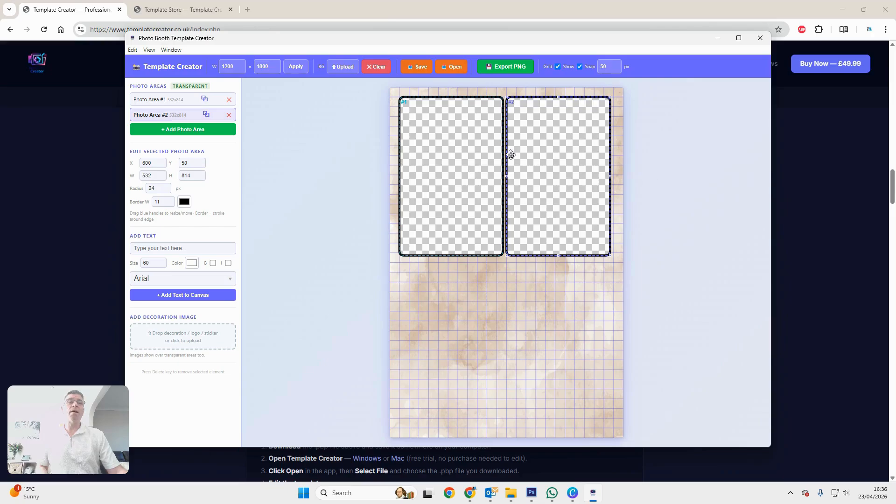
pyautogui.click(206, 115)
pyautogui.moveTo(528, 192); pyautogui.dragTo(419, 357)
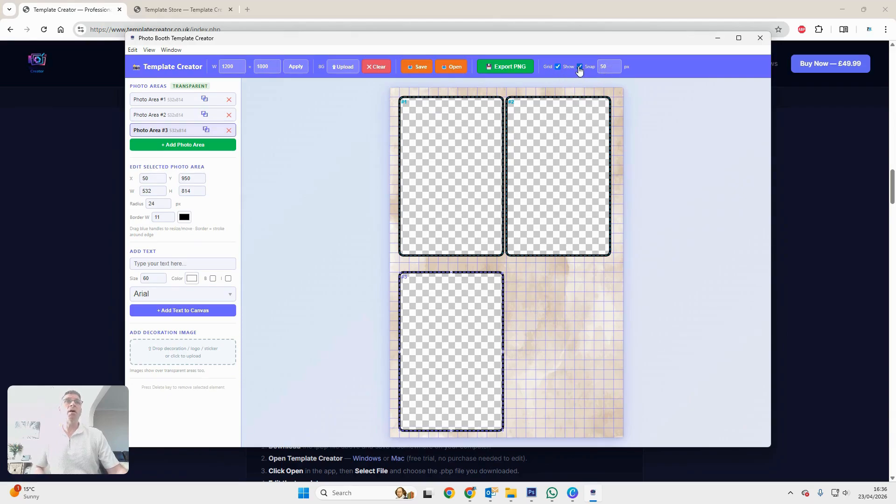
# - Set the snap grid spacing to 10 px and move Photo Area #2 to X 620, Y 50
pyautogui.doubleClick(615, 69)
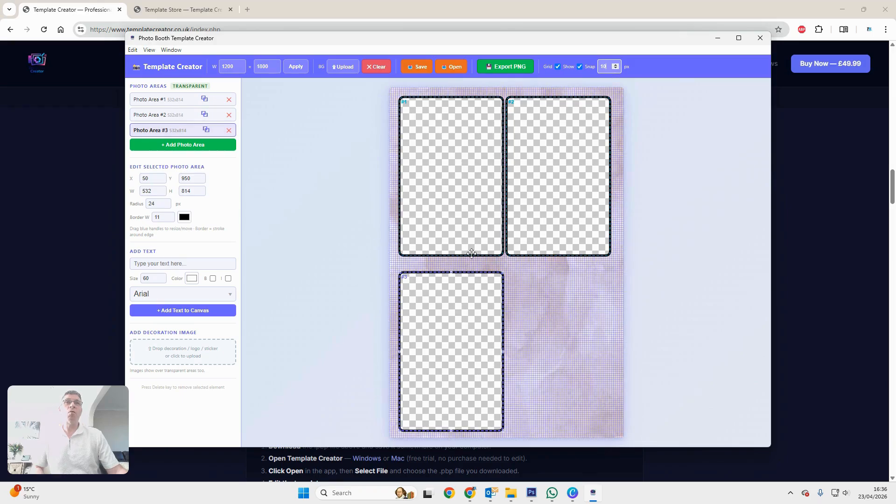
pyautogui.click(533, 231)
pyautogui.moveTo(532, 231); pyautogui.dragTo(534, 230)
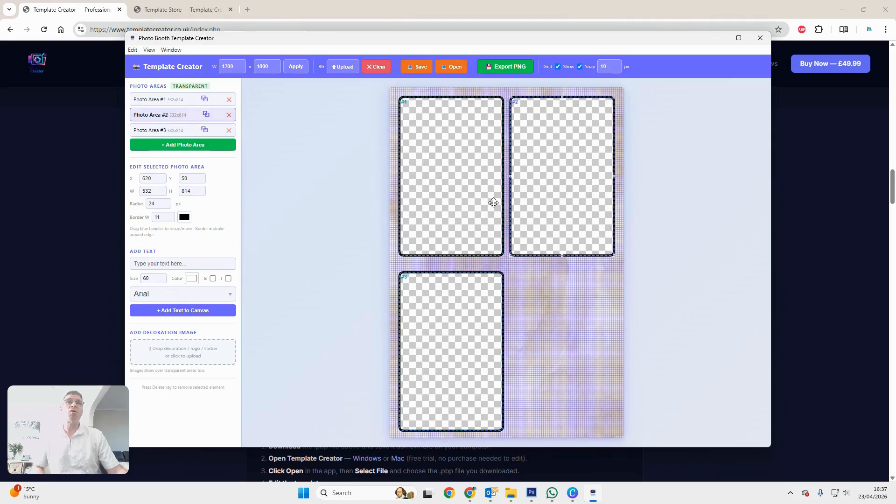
# - Move Photo Areas #1 and #2 to Y 60 and Photo Area #3 to X 60, Y 930, and hide the grid
pyautogui.click(459, 319)
pyautogui.moveTo(460, 317); pyautogui.dragTo(461, 315)
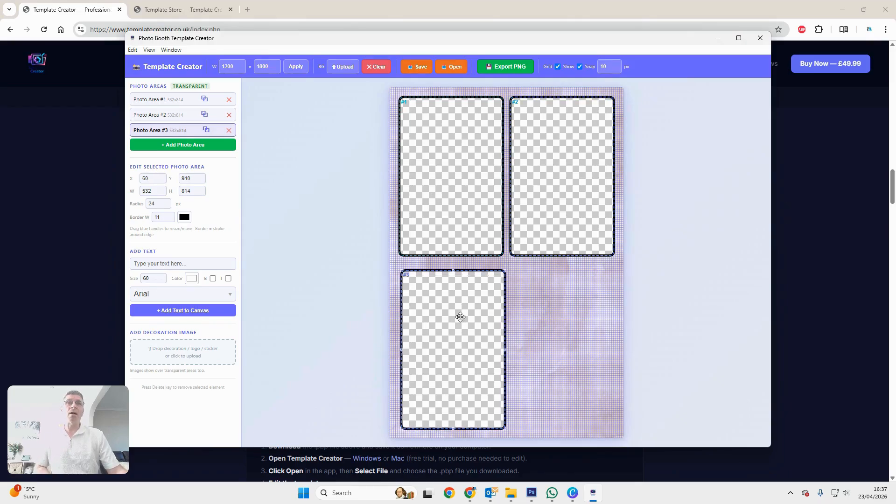
pyautogui.click(466, 243)
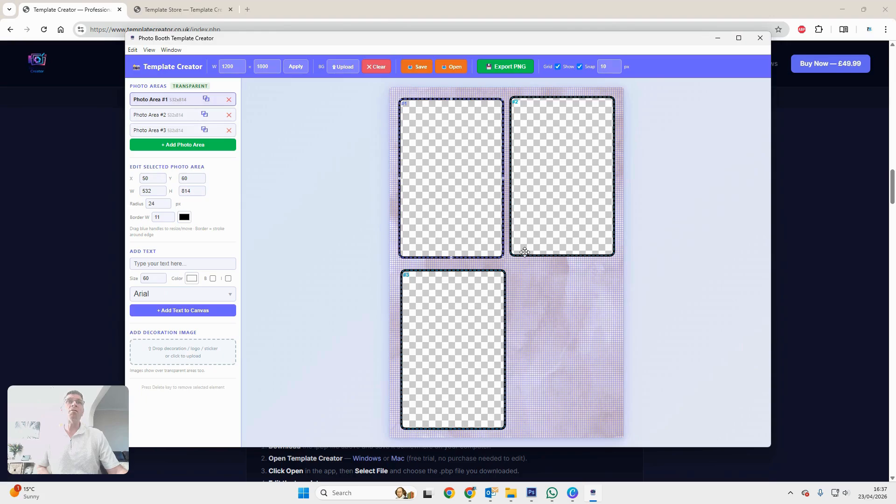
pyautogui.click(556, 238)
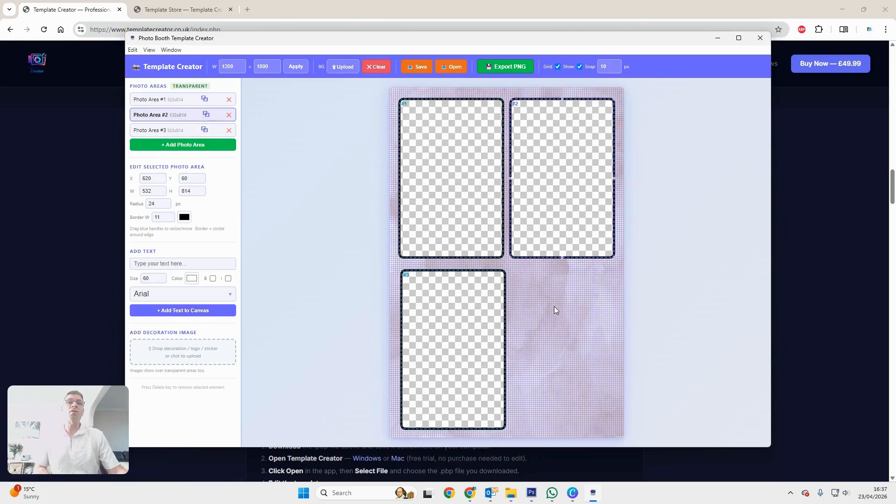
pyautogui.moveTo(487, 351); pyautogui.dragTo(487, 348)
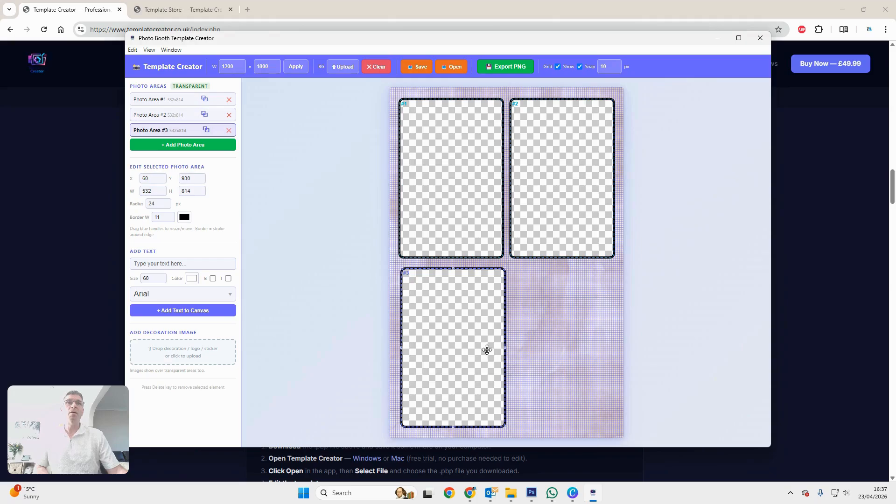
pyautogui.click(559, 68)
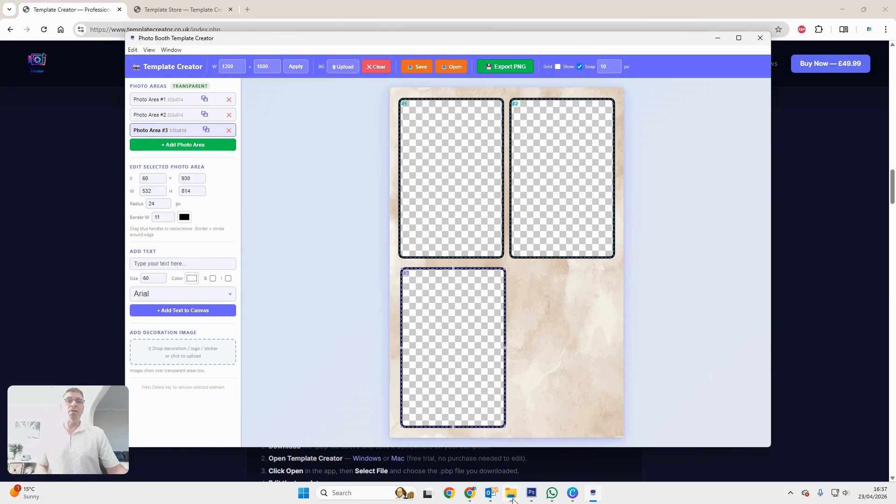
# - Switch to File Explorer, open the wedding folder inside decorations, and browse its images for a wedding rings picture
pyautogui.moveTo(513, 501)
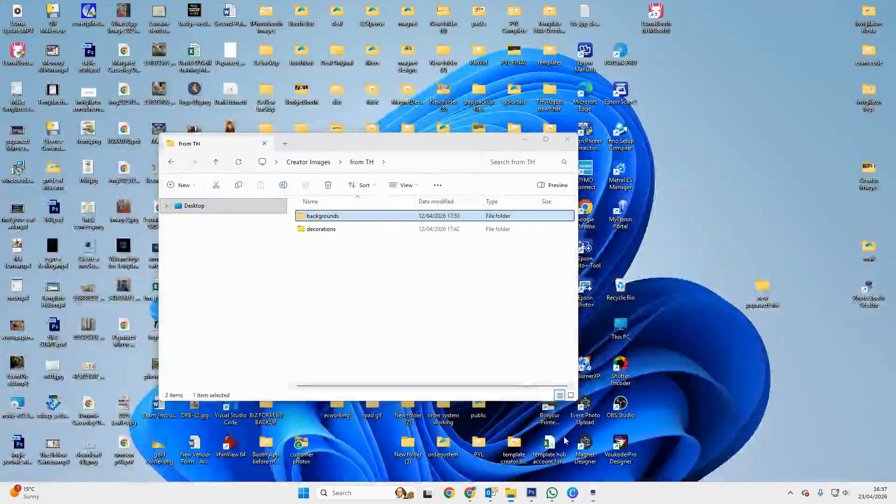
pyautogui.click(566, 440)
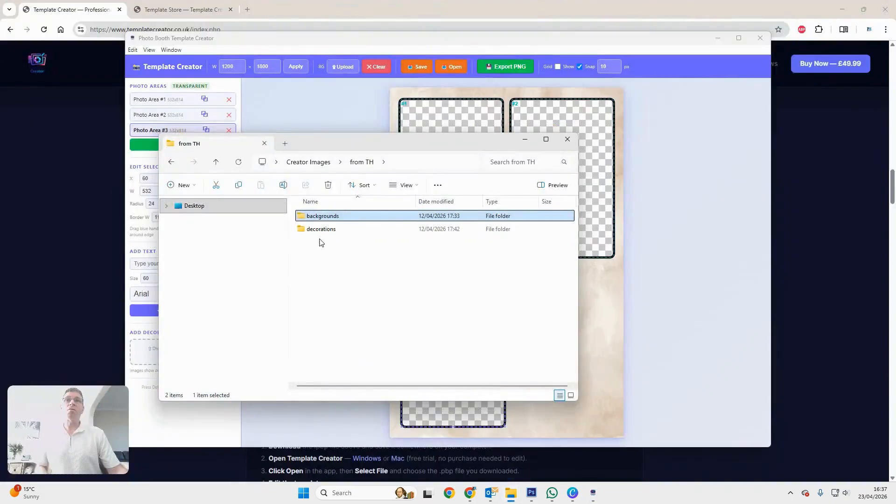
pyautogui.doubleClick(332, 229)
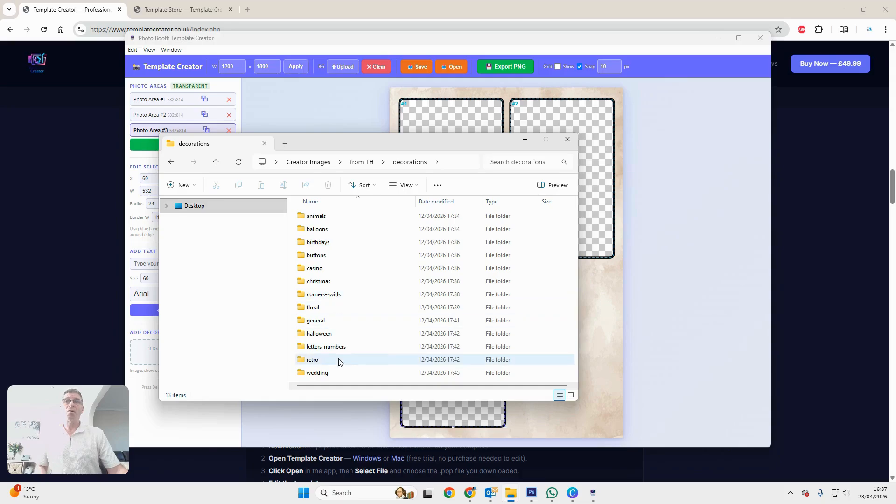
pyautogui.click(335, 374)
pyautogui.doubleClick(335, 374)
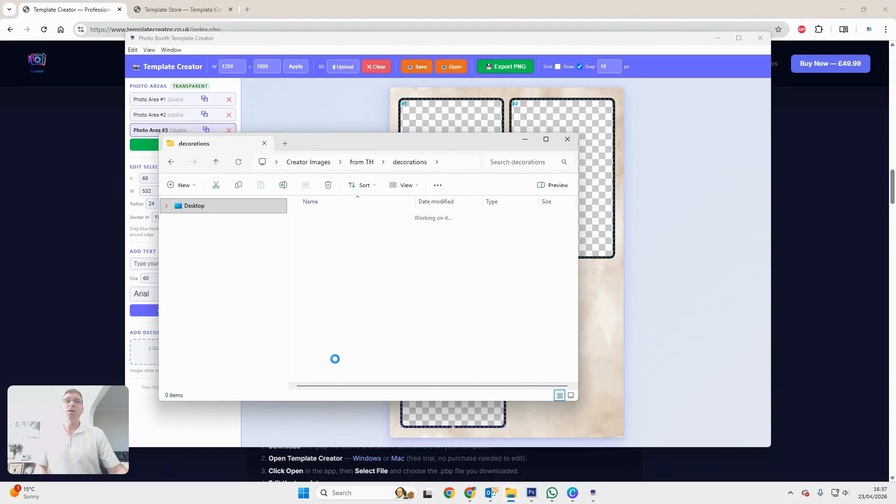
pyautogui.scroll(-10, 425, 235)
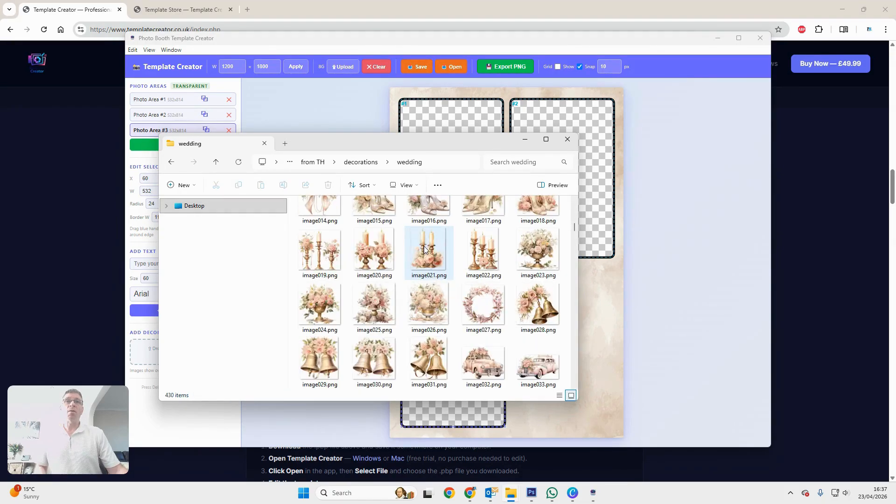
pyautogui.scroll(2, 425, 257)
# - Add the wedding rings image to the canvas as a decoration and place it in the lower part of the empty space beside Photo Area #3
pyautogui.moveTo(381, 220); pyautogui.dragTo(527, 296)
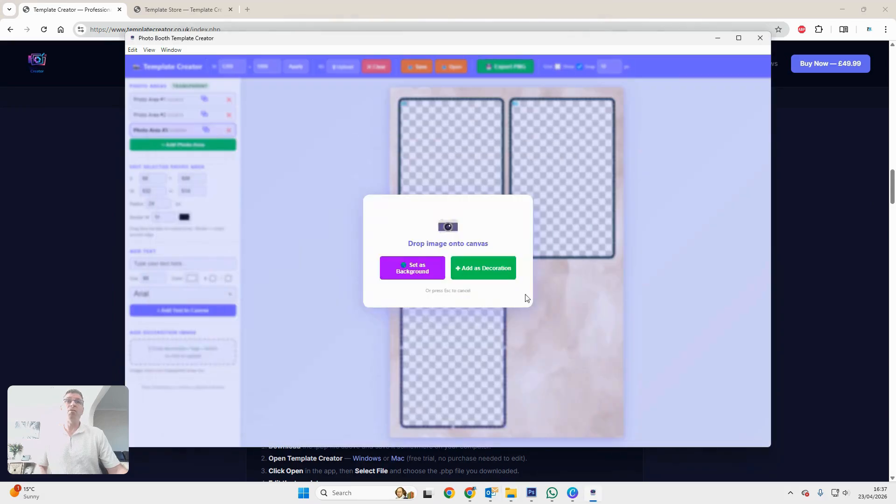
pyautogui.click(498, 271)
pyautogui.moveTo(519, 255); pyautogui.dragTo(526, 356)
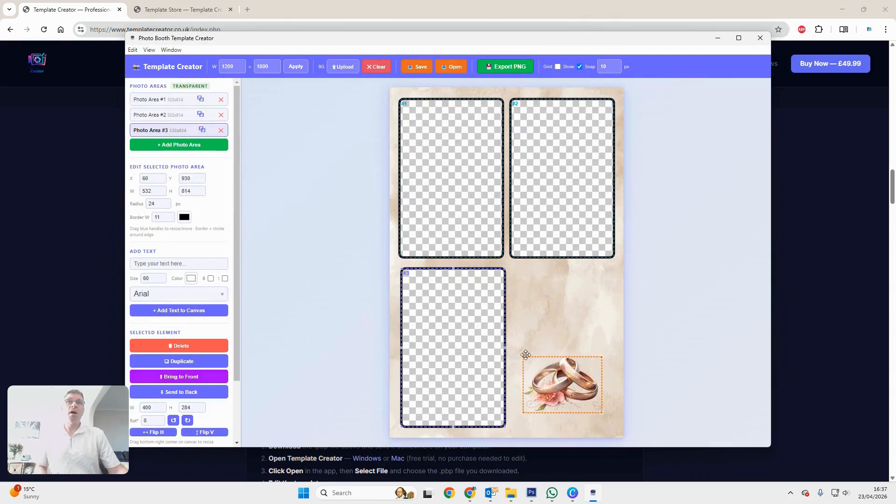
# - Add the text "My Text" to the canvas and place it in the empty space above the wedding rings
pyautogui.click(198, 267)
pyautogui.write('My')
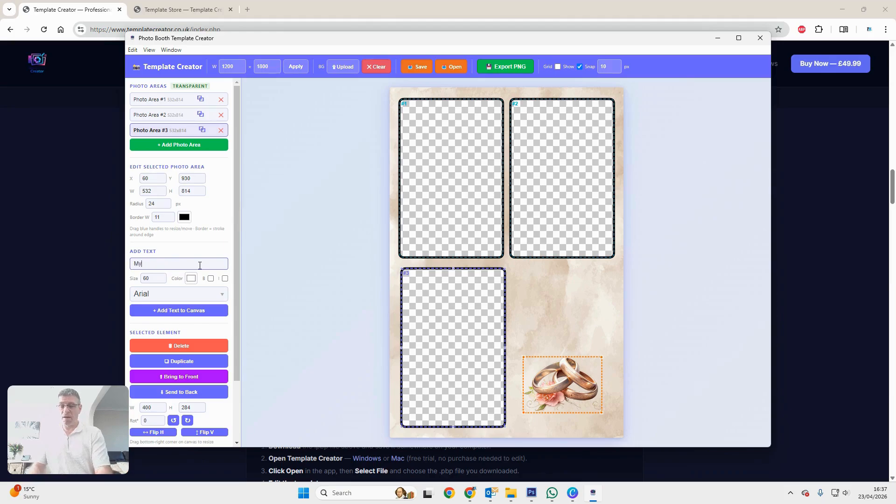
pyautogui.write(' Text')
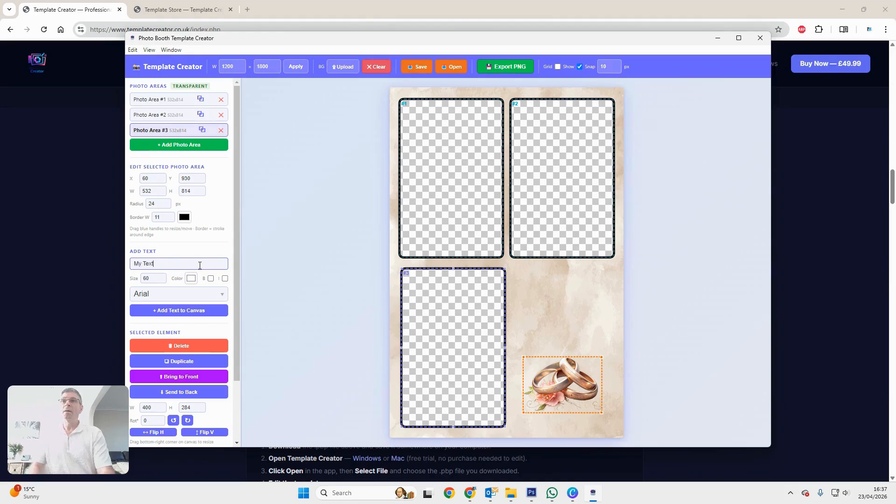
pyautogui.click(185, 311)
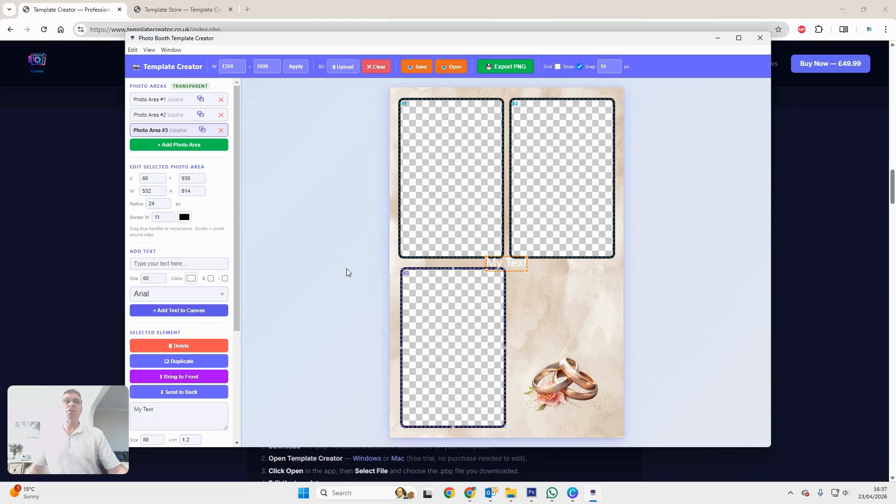
pyautogui.moveTo(513, 264); pyautogui.dragTo(573, 290)
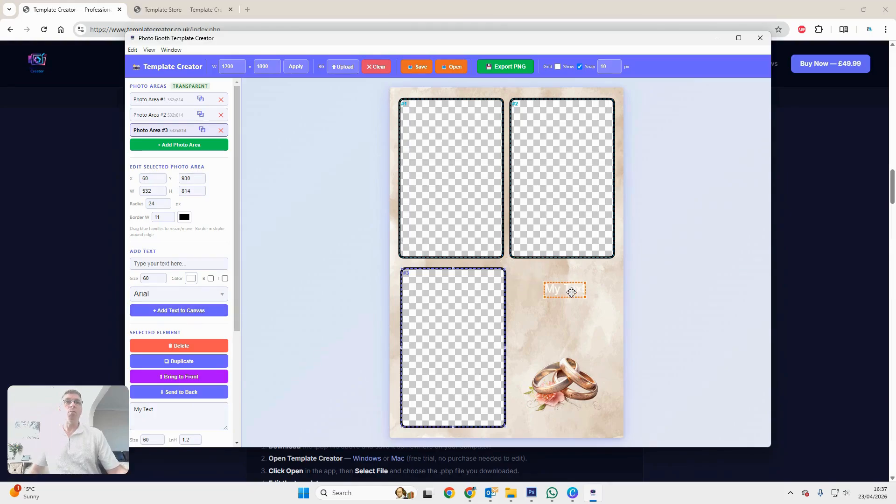
# - Change the fill colour of "My Text" to red and enlarge the text on the canvas to size 107
pyautogui.scroll(-4, 178, 318)
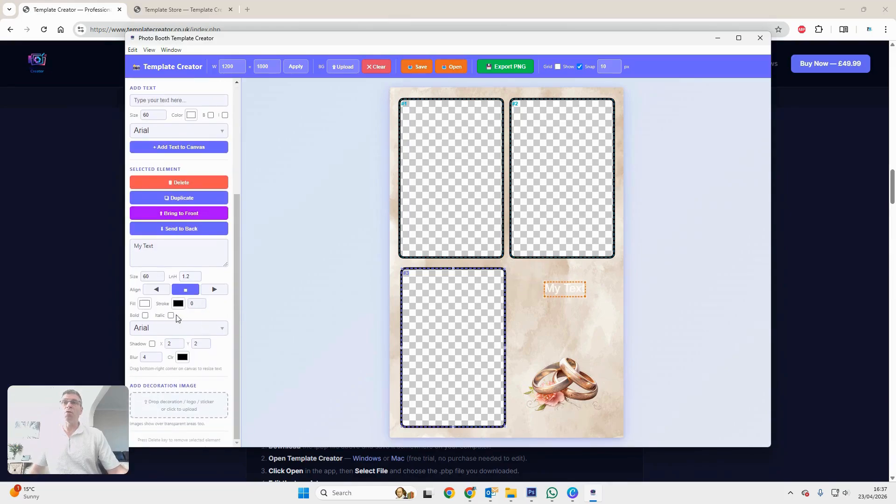
pyautogui.click(145, 303)
pyautogui.moveTo(212, 340); pyautogui.dragTo(237, 317)
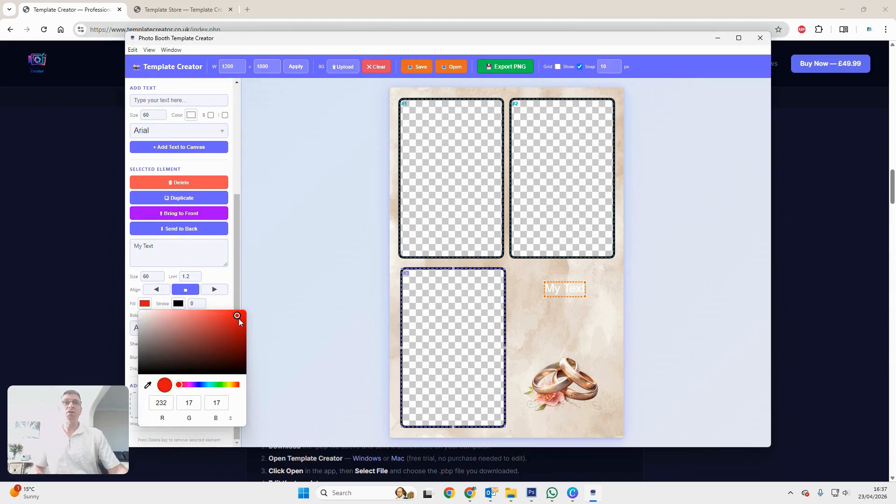
pyautogui.click(221, 306)
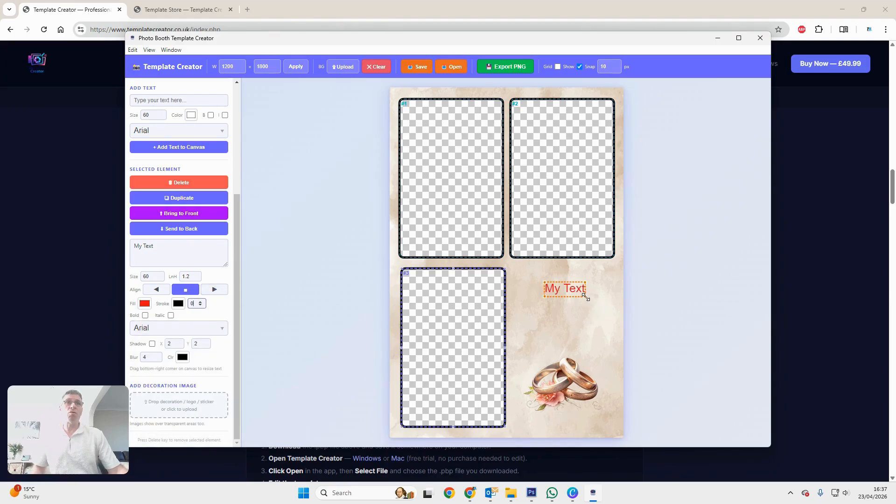
pyautogui.moveTo(585, 297)
pyautogui.mouseDown()
pyautogui.moveTo(618, 316)
pyautogui.moveTo(586, 301)
pyautogui.mouseUp()
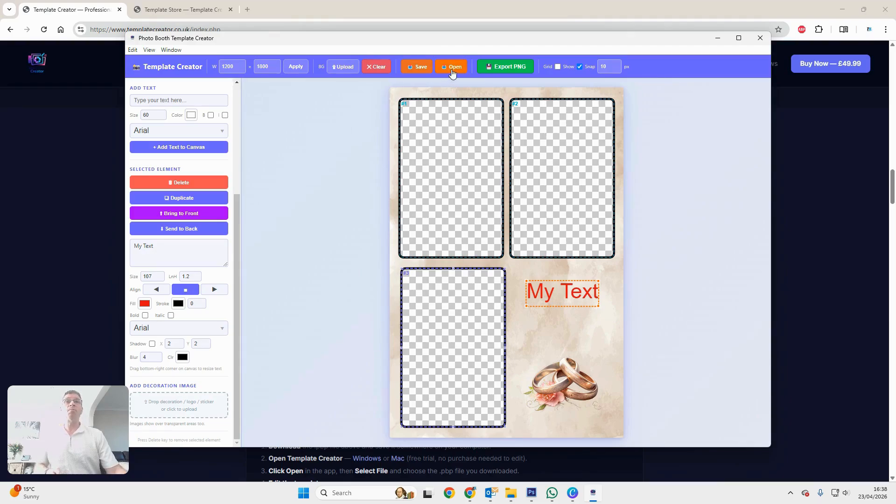
# - Browse the Template Store page in the browser and view the full preview of the Wedding 3 template
pyautogui.click(162, 6)
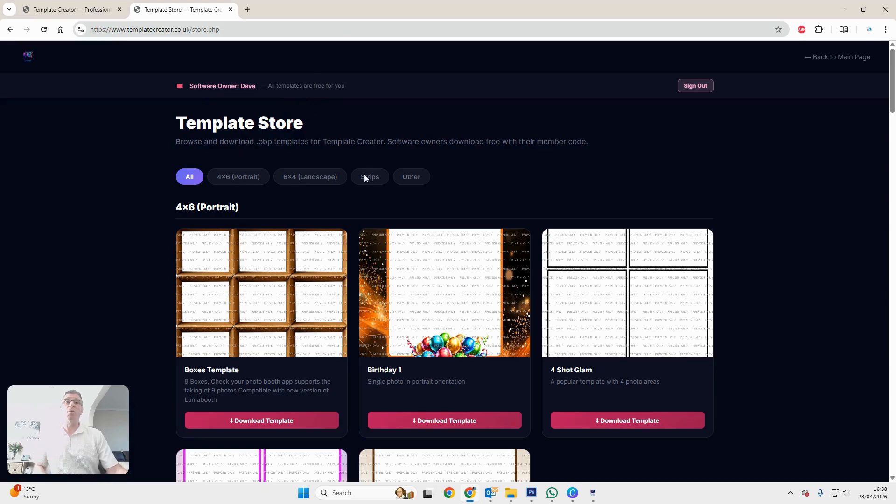
pyautogui.scroll(-10, 424, 305)
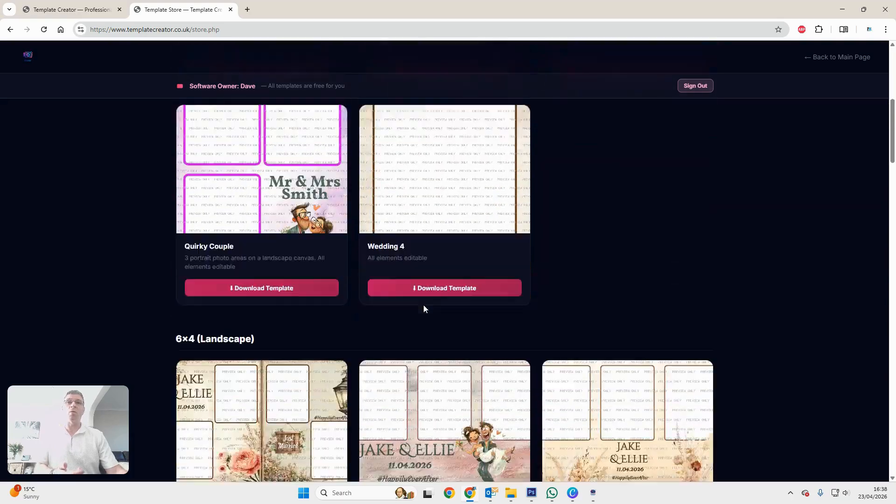
pyautogui.scroll(-12, 424, 304)
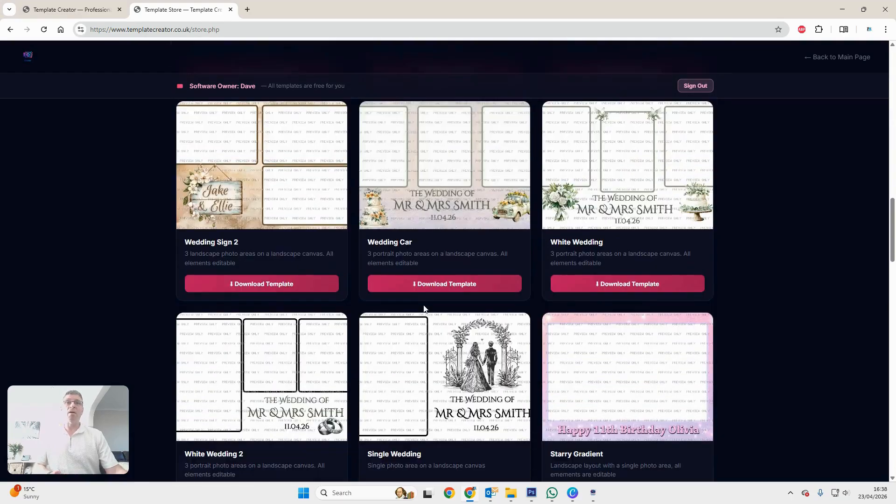
pyautogui.scroll(2, 424, 308)
pyautogui.scroll(-7, 424, 308)
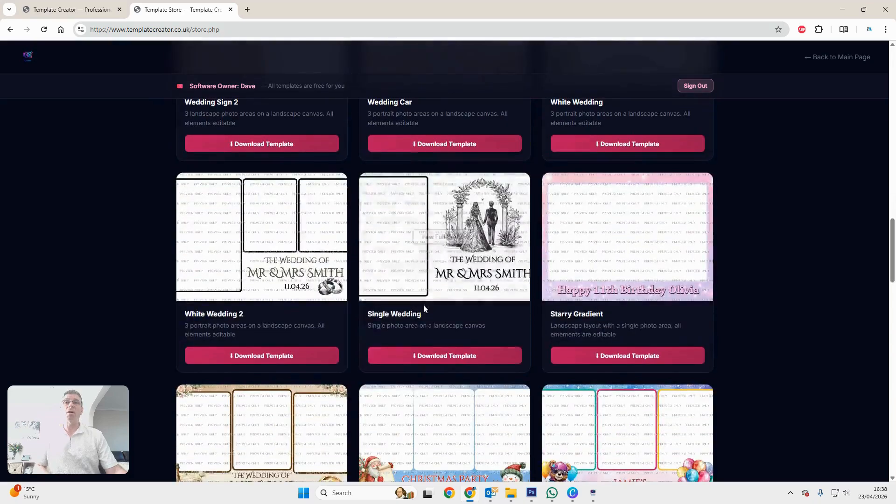
pyautogui.moveTo(286, 309)
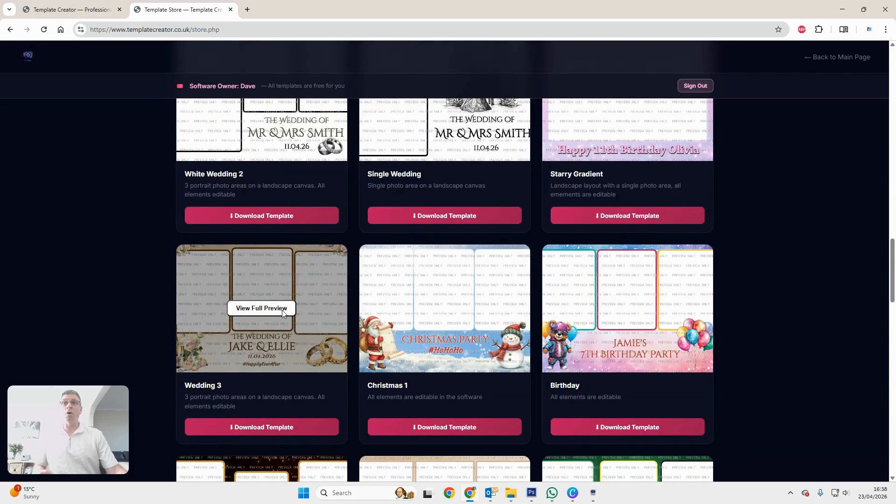
pyautogui.click(273, 310)
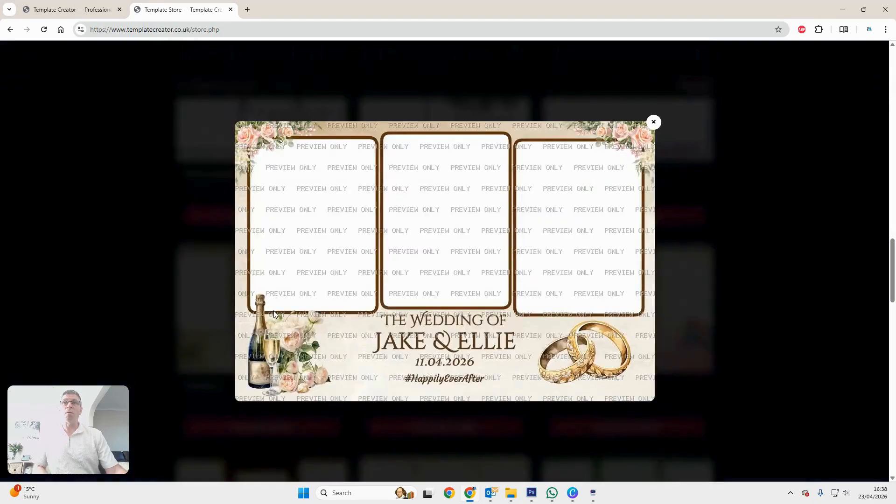
pyautogui.click(654, 123)
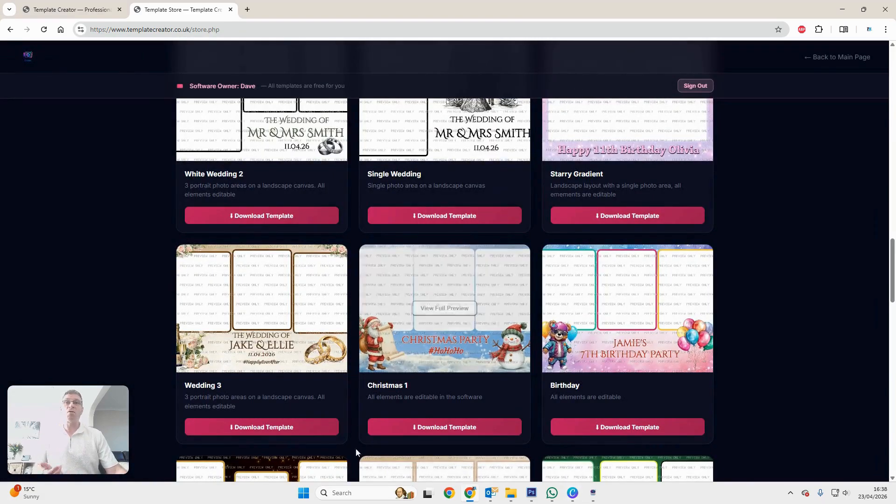
# - Switch back to Photo Booth Template Creator and open the template wedding3.pbp from the website folder in Downloads
pyautogui.click(593, 493)
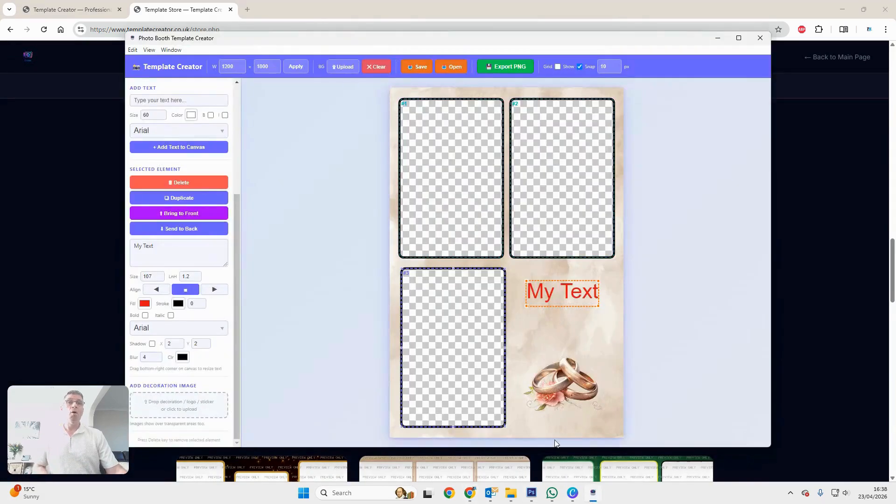
pyautogui.click(448, 71)
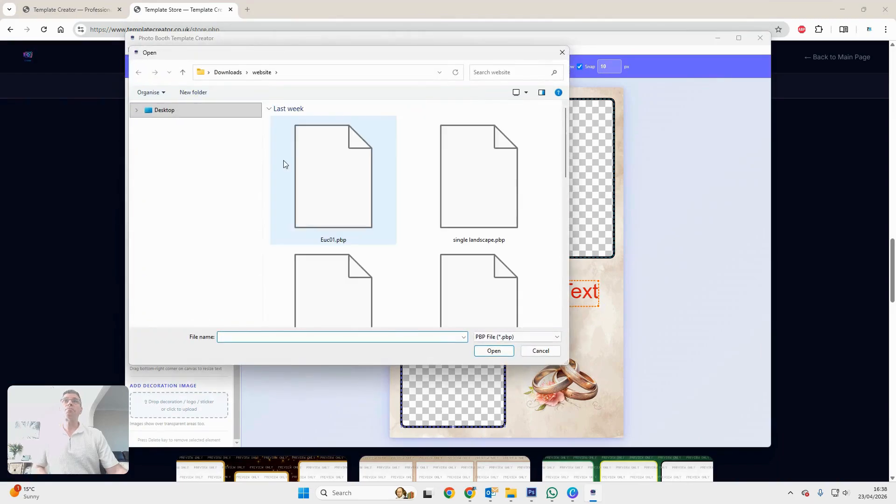
pyautogui.scroll(-5, 334, 208)
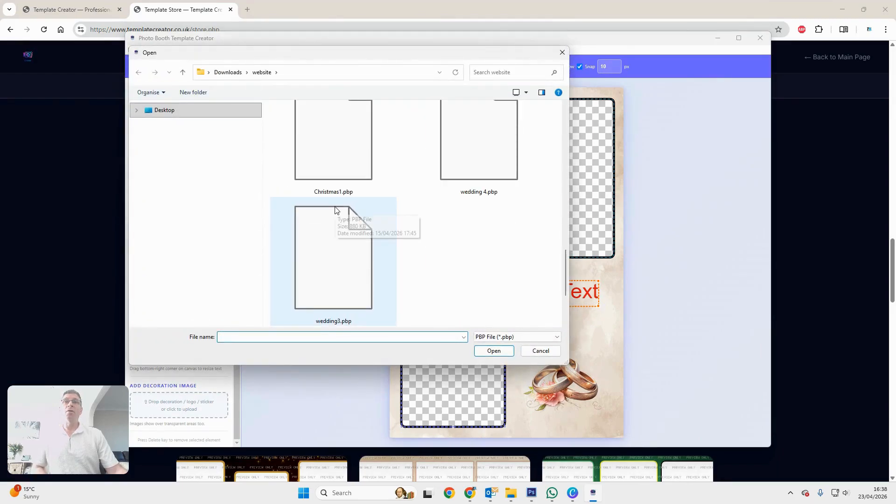
pyautogui.click(327, 262)
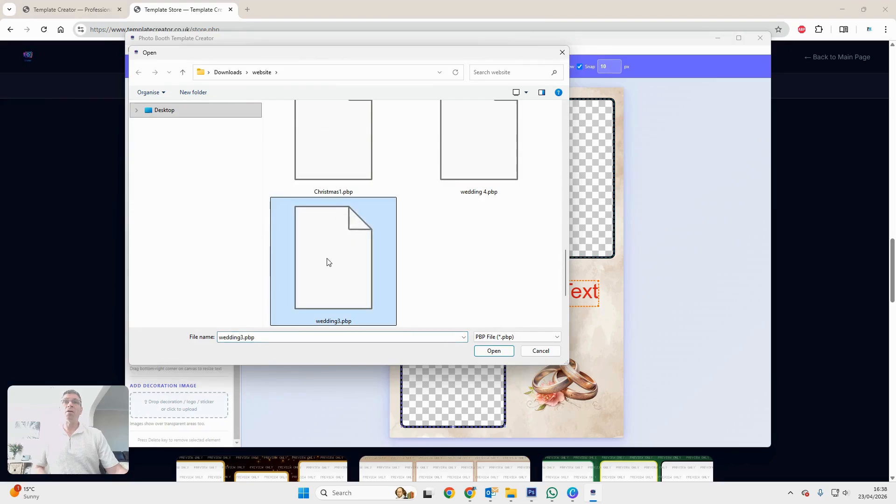
pyautogui.click(491, 353)
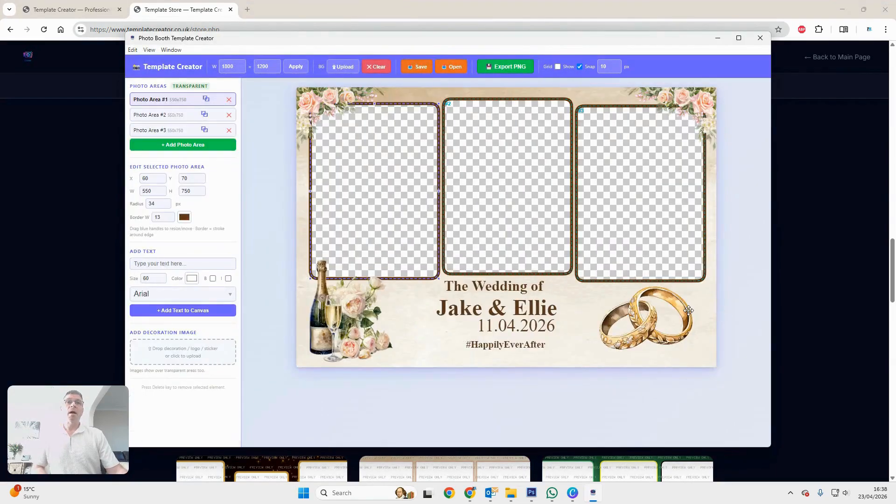
# - Replace the couple's names with the new couple's names, recentre that line under "The Wedding of", and select the date text
pyautogui.click(515, 314)
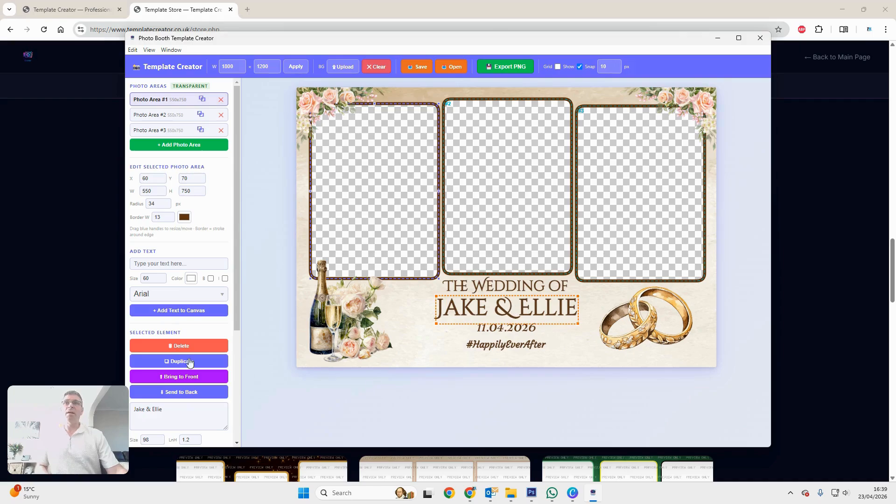
pyautogui.scroll(-1, 189, 363)
pyautogui.click(164, 367)
pyautogui.moveTo(165, 367); pyautogui.dragTo(133, 369)
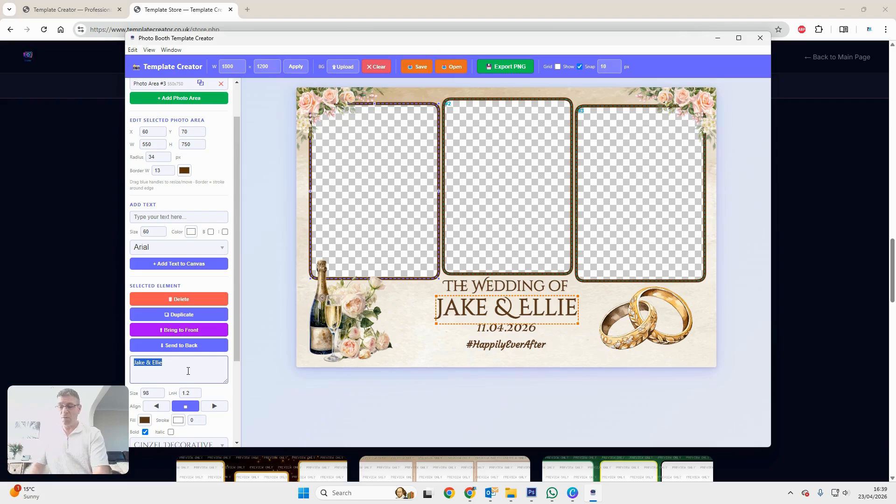
pyautogui.write('Sarah & ')
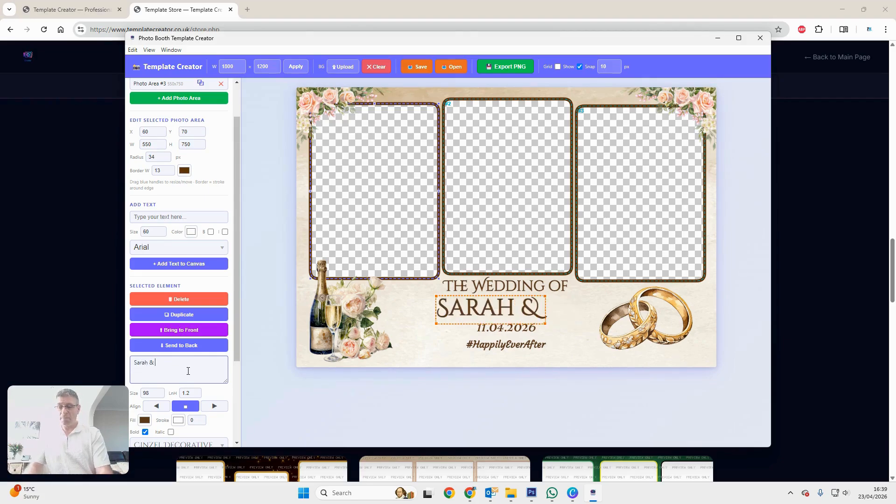
pyautogui.write('Simon')
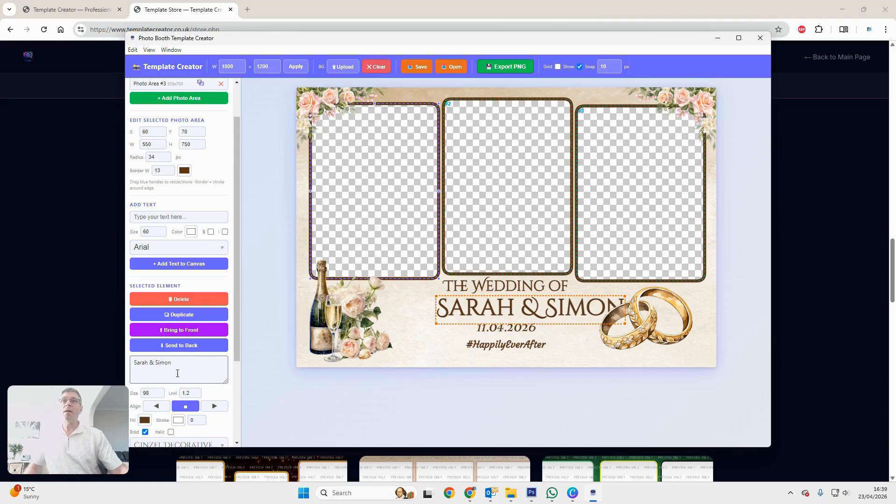
pyautogui.moveTo(564, 309); pyautogui.dragTo(542, 312)
pyautogui.click(524, 327)
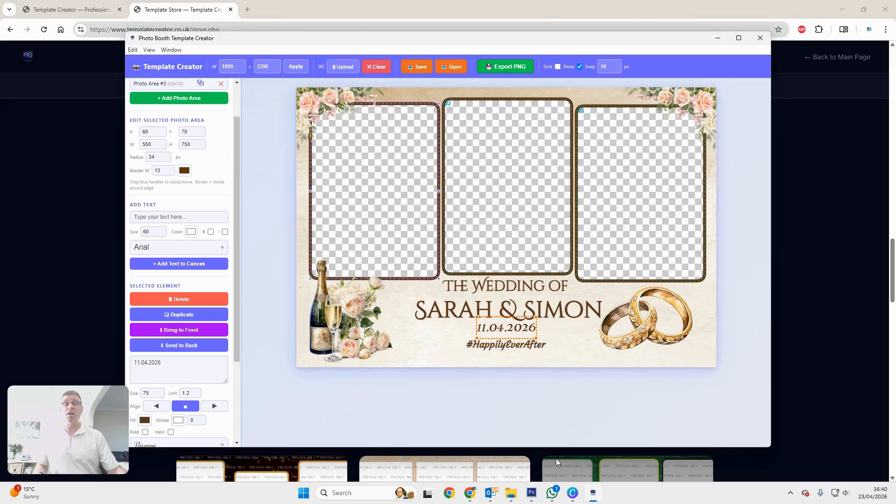
# - Switch to the Template Creator home page in the browser and view the licence activation section
pyautogui.click(110, 10)
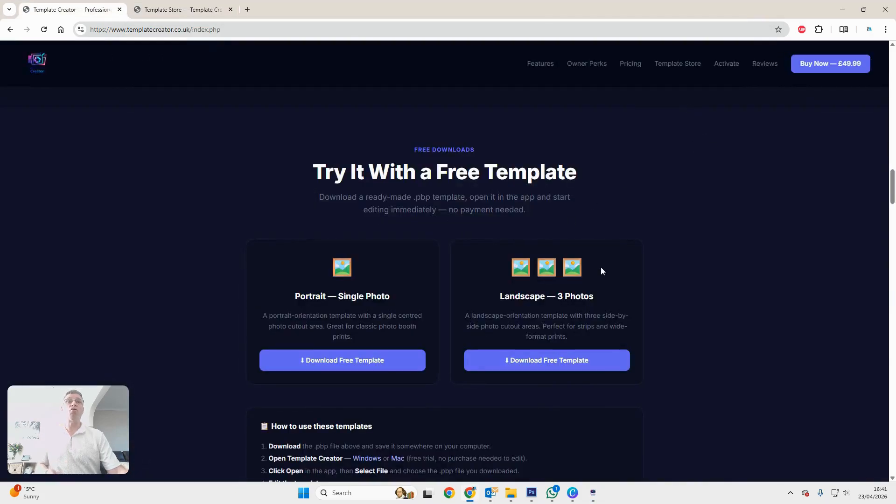
pyautogui.scroll(15, 600, 262)
pyautogui.scroll(10, 595, 258)
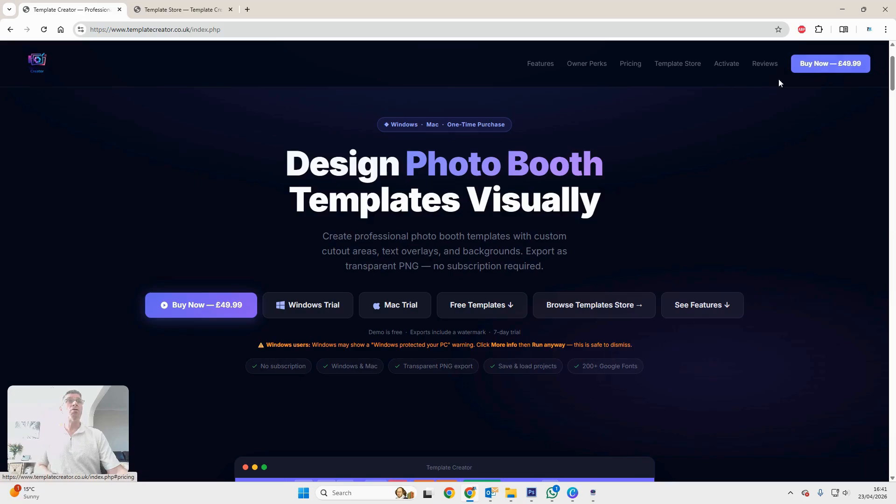
pyautogui.click(731, 70)
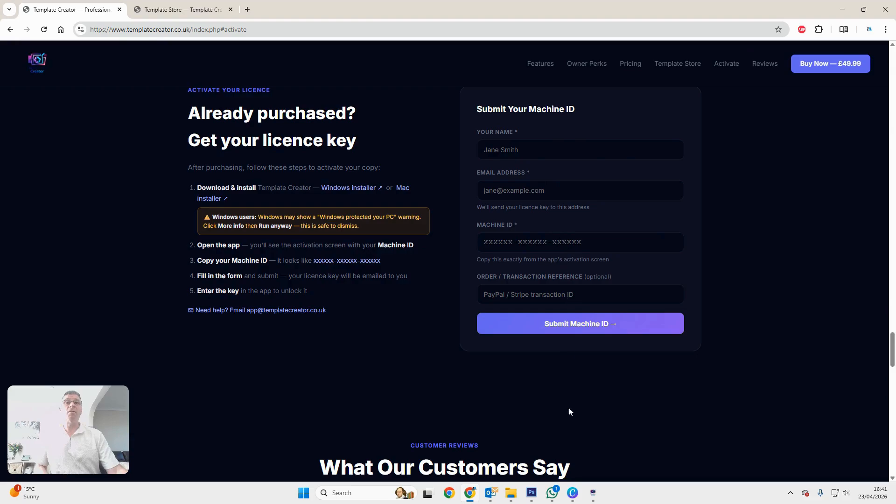
pyautogui.click(591, 497)
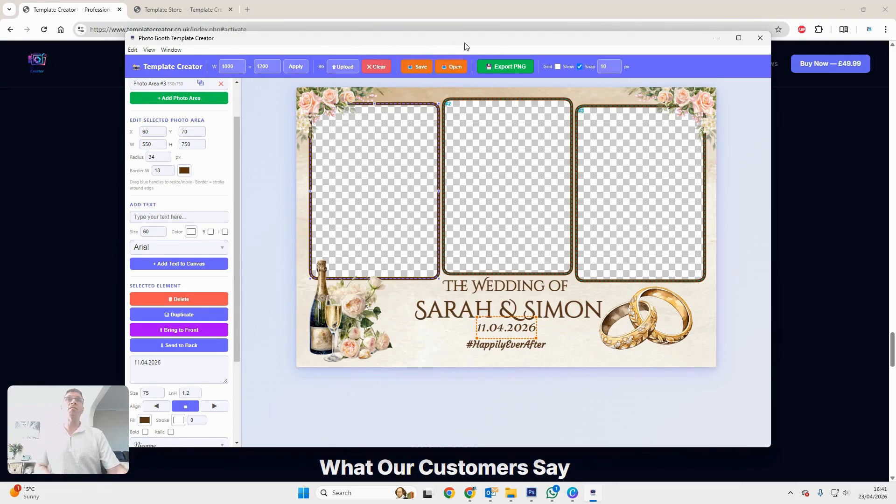
pyautogui.click(609, 463)
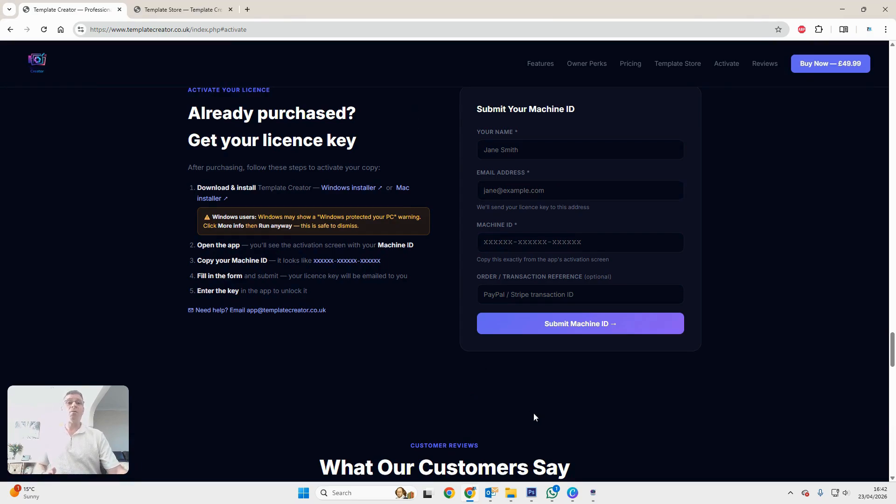
# - Switch to Photo Booth Template Creator and set image18.jpg from the weddings backgrounds folder as the template's background
pyautogui.click(594, 494)
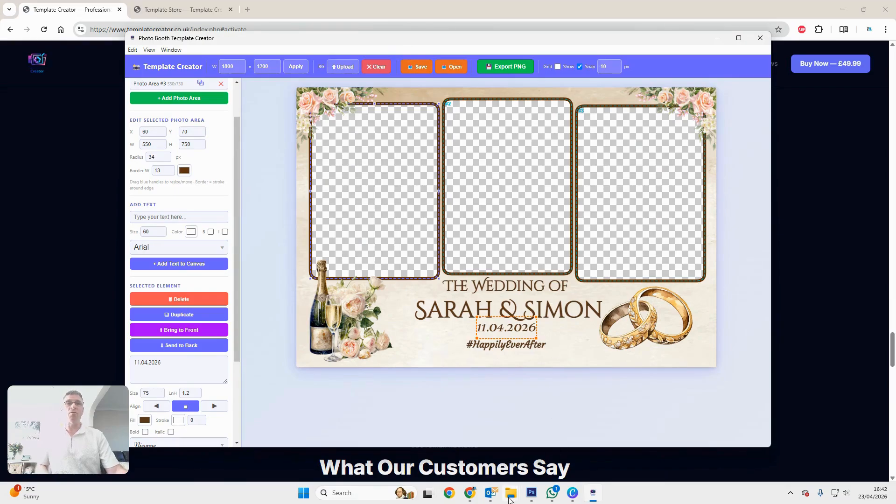
pyautogui.moveTo(511, 493)
pyautogui.moveTo(512, 449)
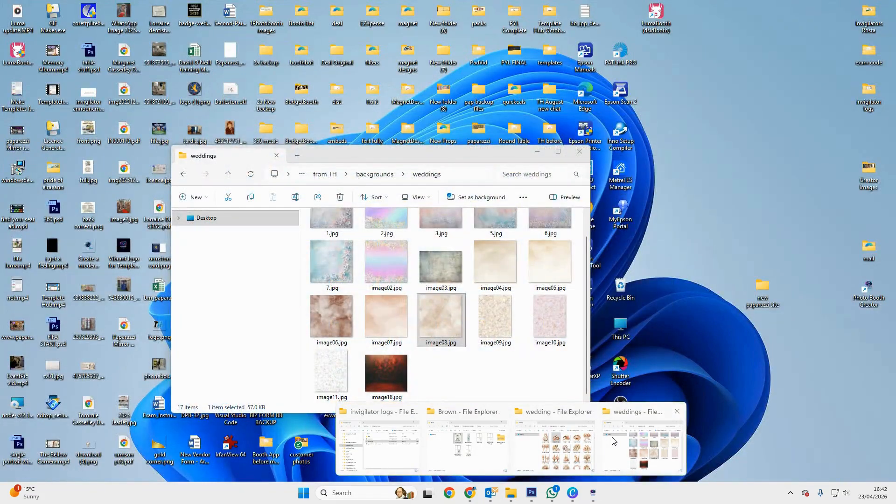
pyautogui.click(643, 443)
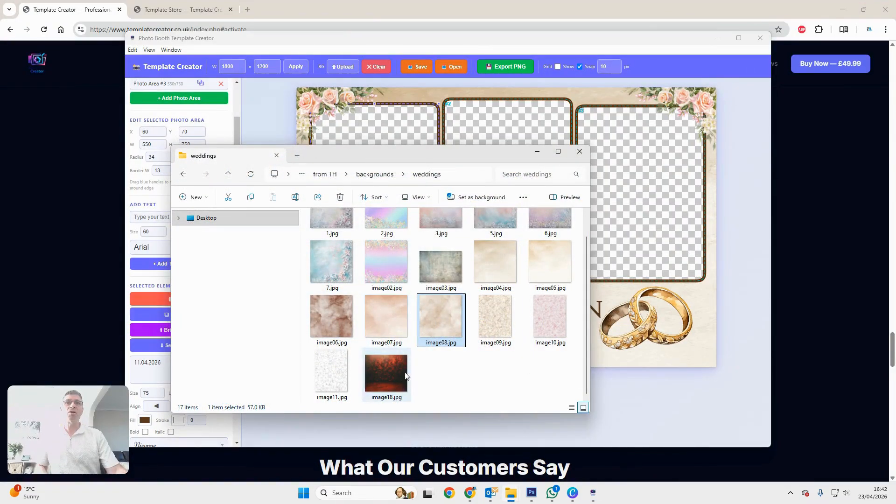
pyautogui.moveTo(397, 379); pyautogui.dragTo(528, 281)
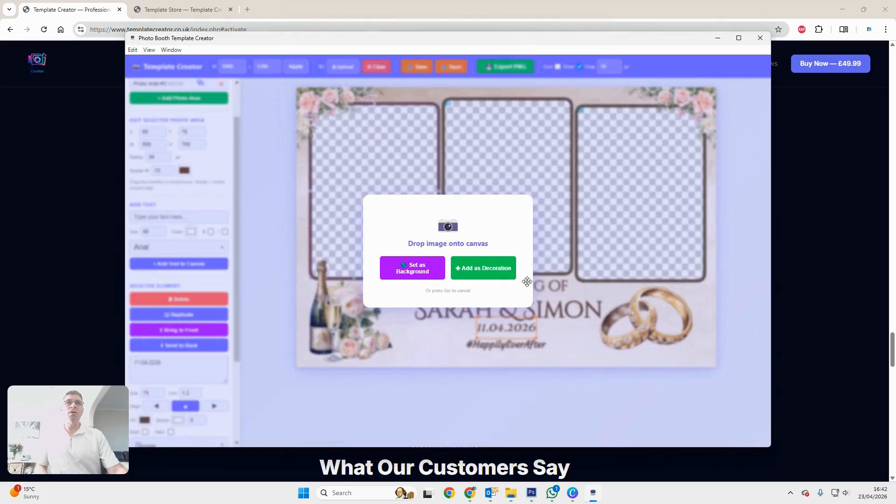
pyautogui.click(413, 267)
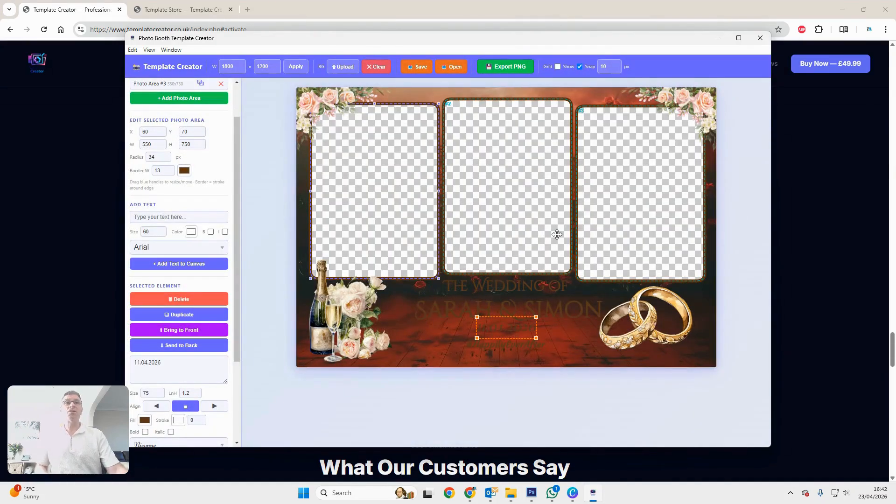